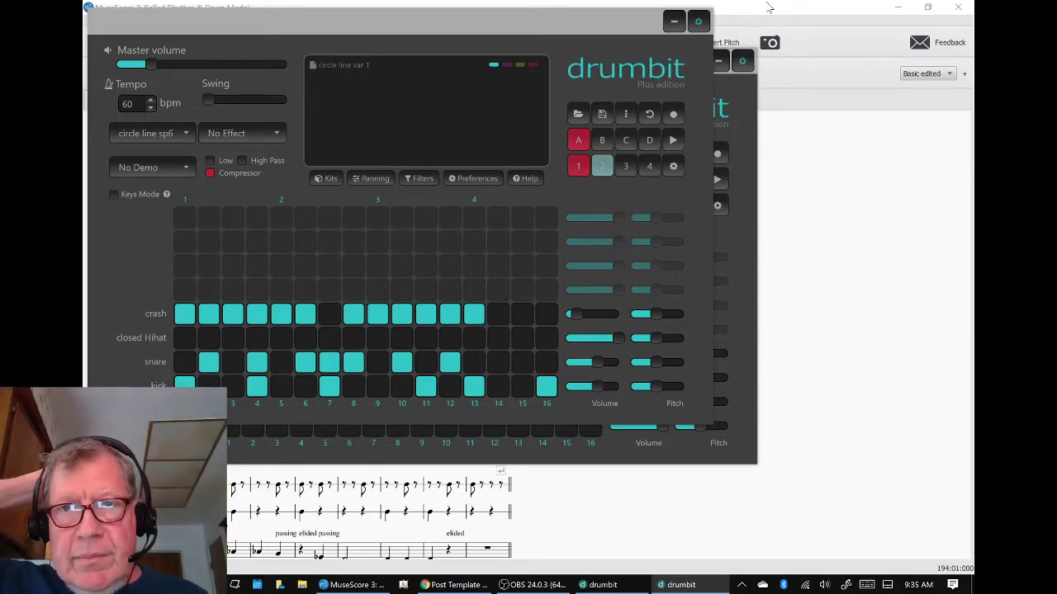
Step: Bring the Ballad Rhythm & Drum Model score window in front of drumbit
left_click(768, 8)
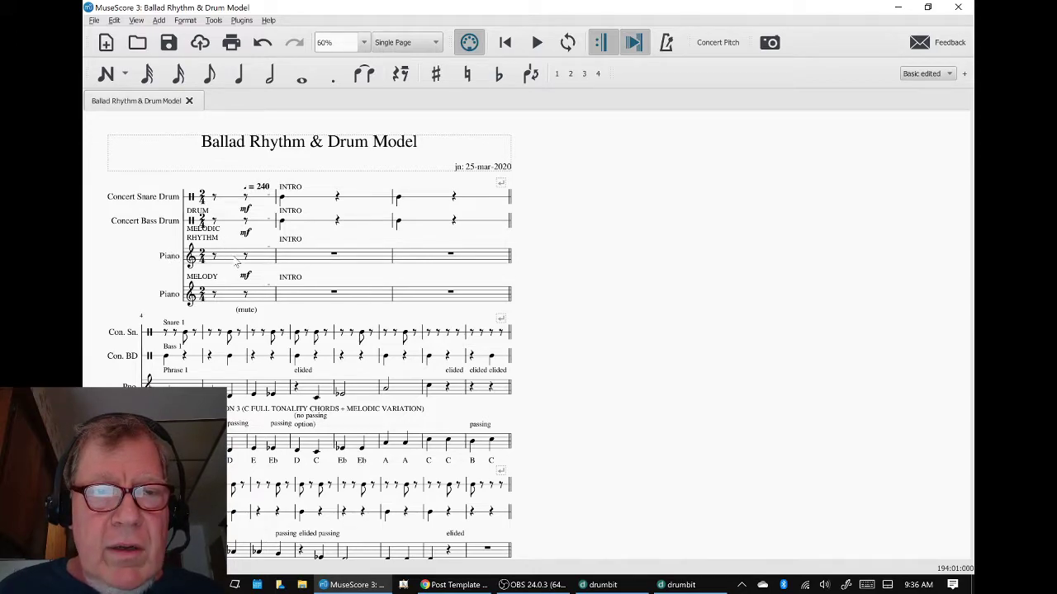
Step: Play the ballad score from the first Piano measure through to the Fine ending
left_click(238, 260)
key("space")
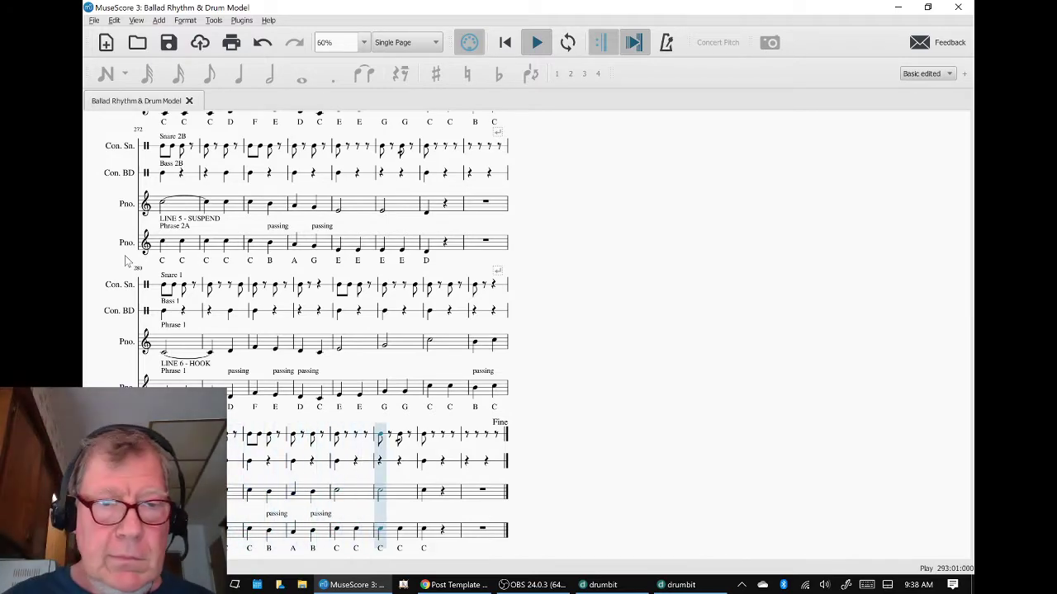
key("space")
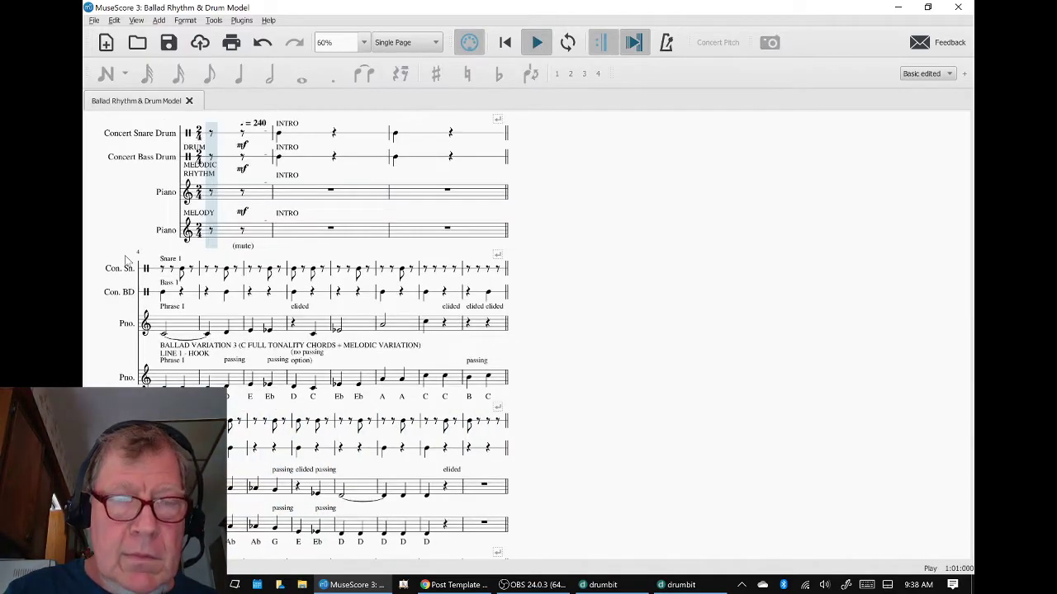
Step: Stop playback, scroll down to measure 44 and start editing the Snare 2B staff text
key("space")
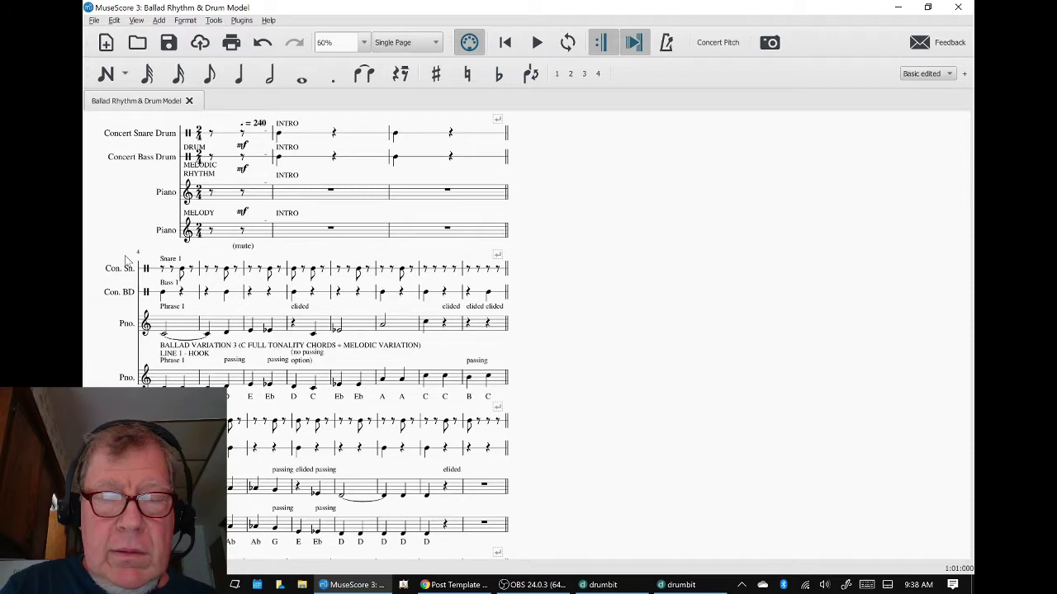
scroll(577, 308, "up", 5)
scroll(579, 310, "down", 3)
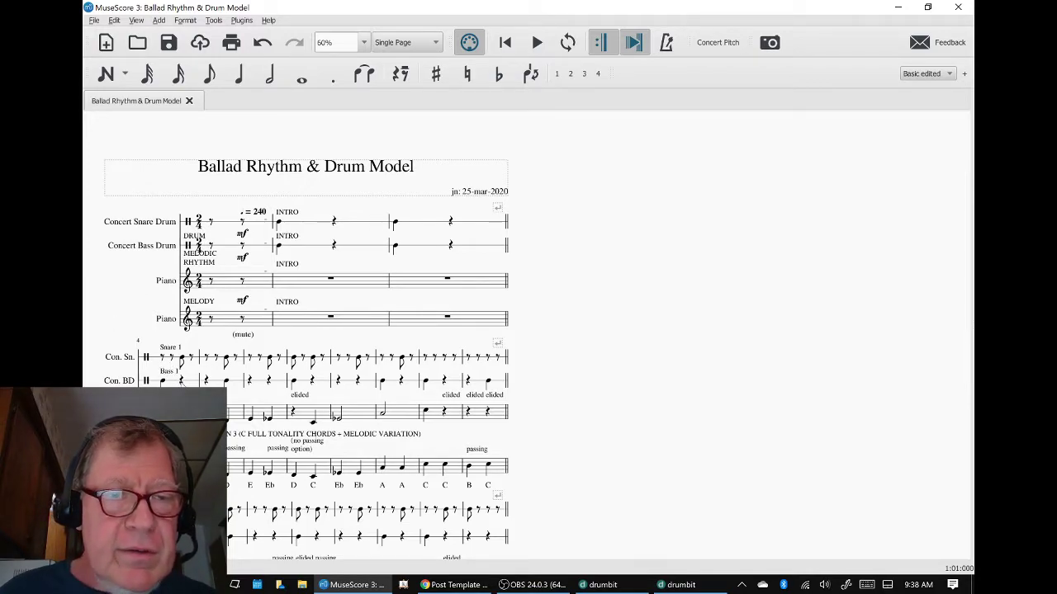
scroll(182, 383, "down", 2)
scroll(210, 379, "down", 8)
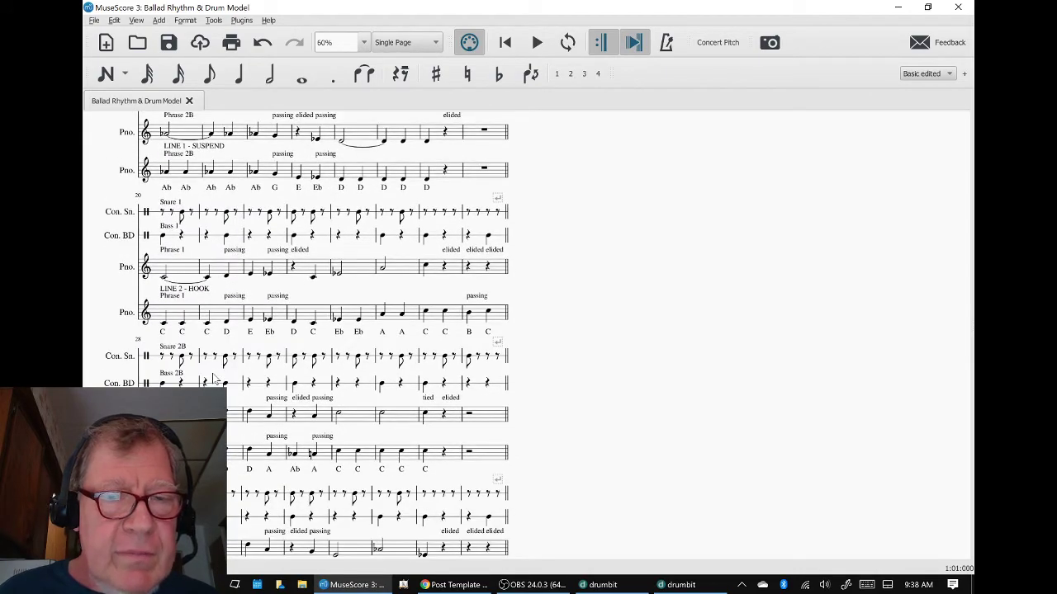
scroll(213, 379, "down", 2)
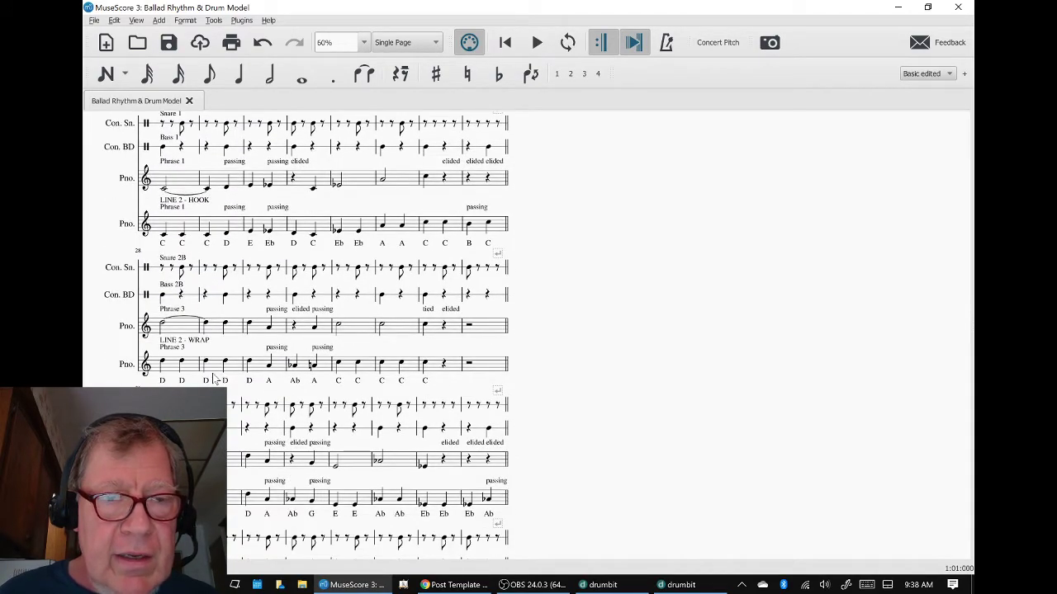
scroll(307, 336, "down", 1)
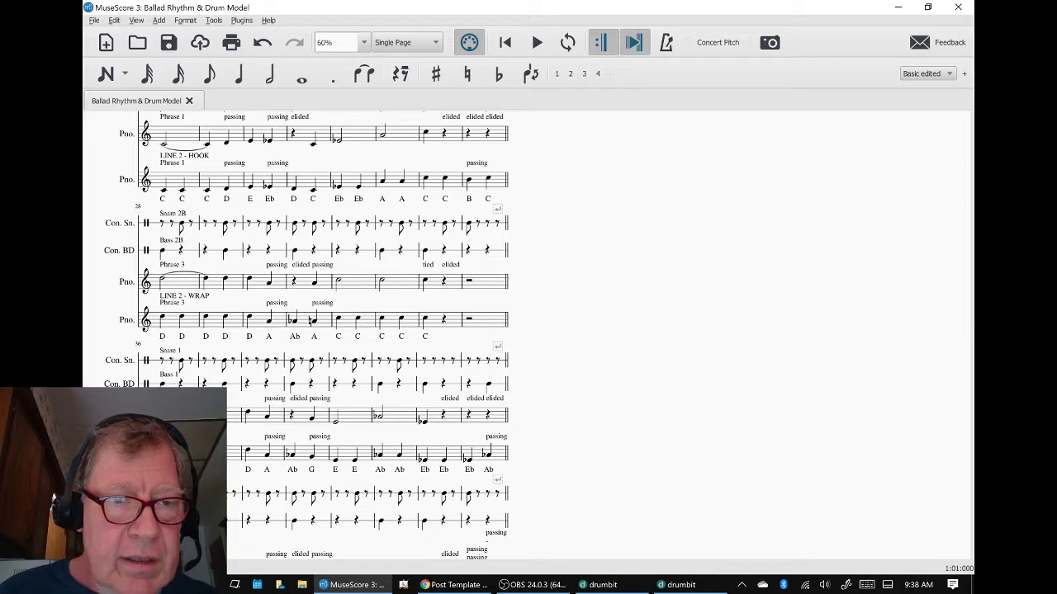
scroll(315, 330, "down", 1)
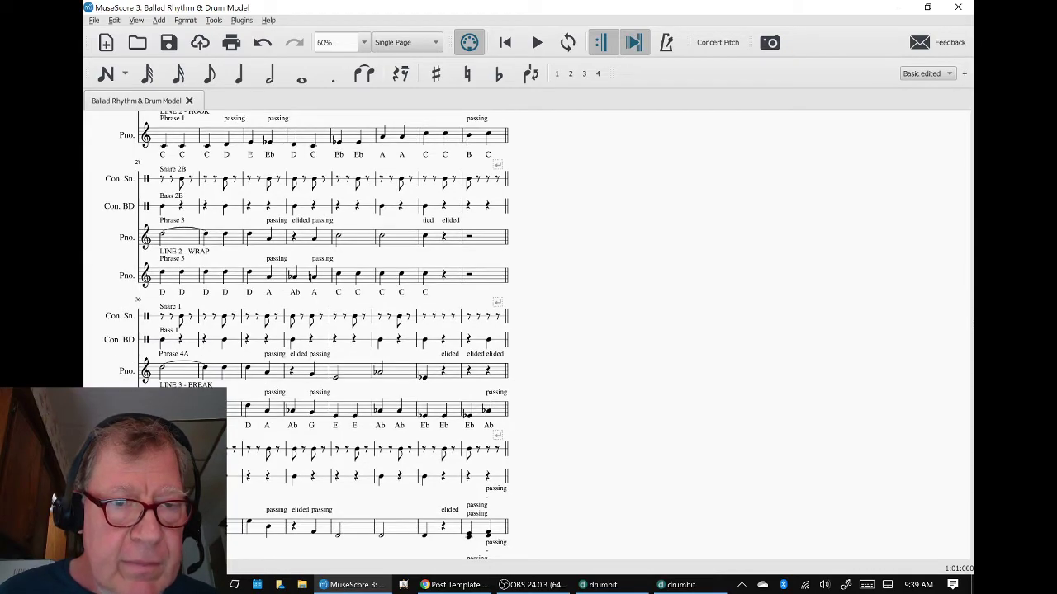
scroll(306, 334, "down", 2)
scroll(315, 334, "down", 1)
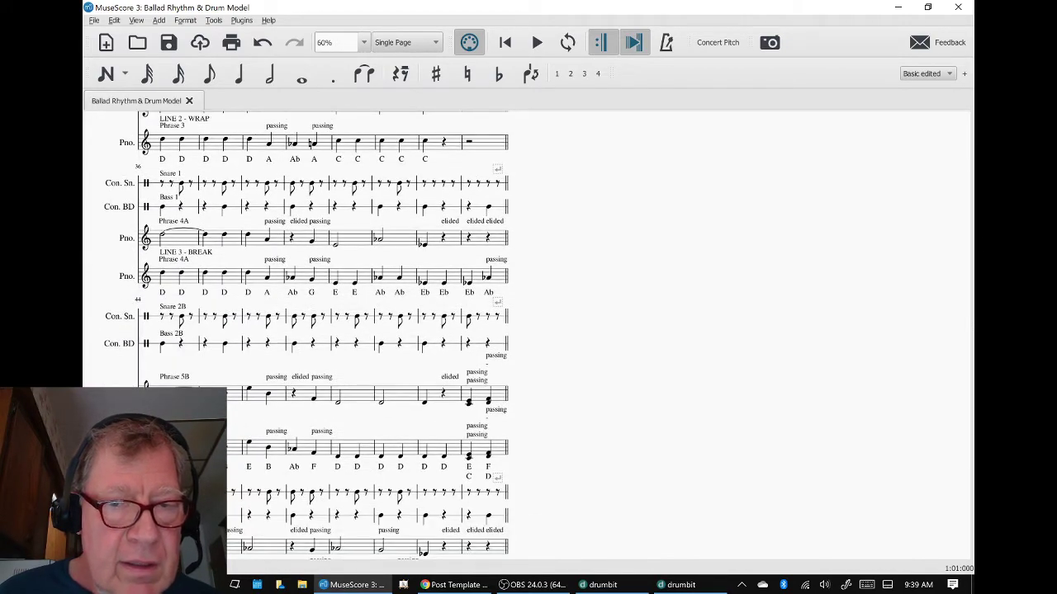
double_click(165, 311)
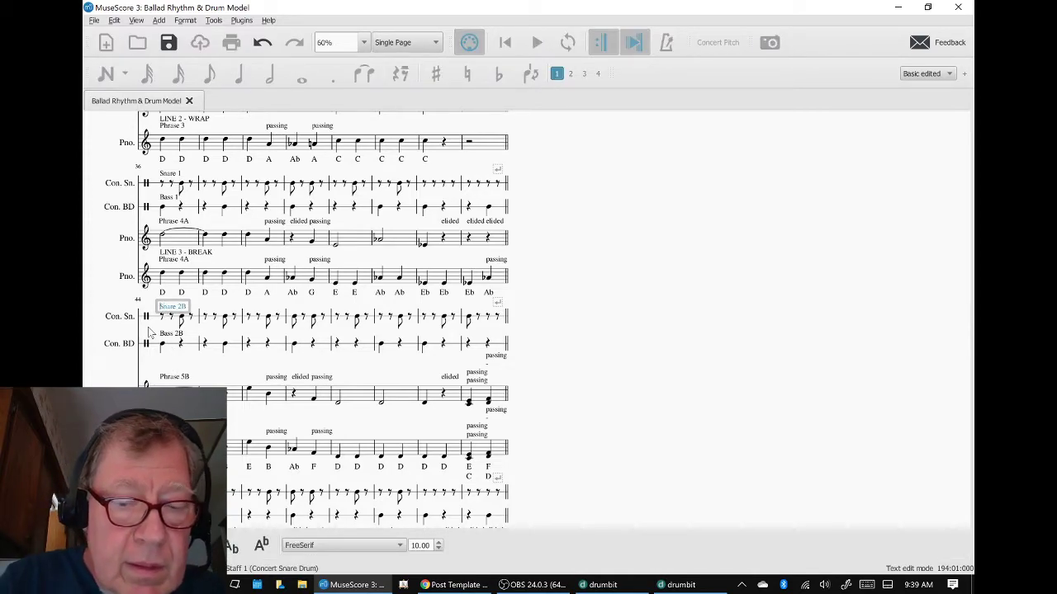
Step: Add 'MAKE ONE-TIME VARIATION' to the Snare 2B staff text at measure 44
type("MAK")
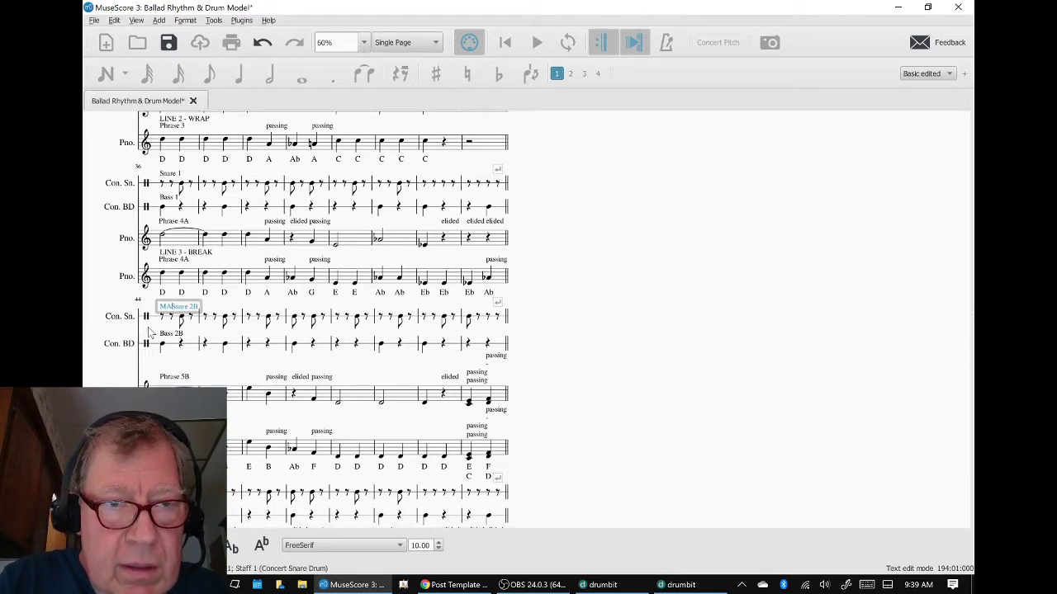
type("E ONE-TIM")
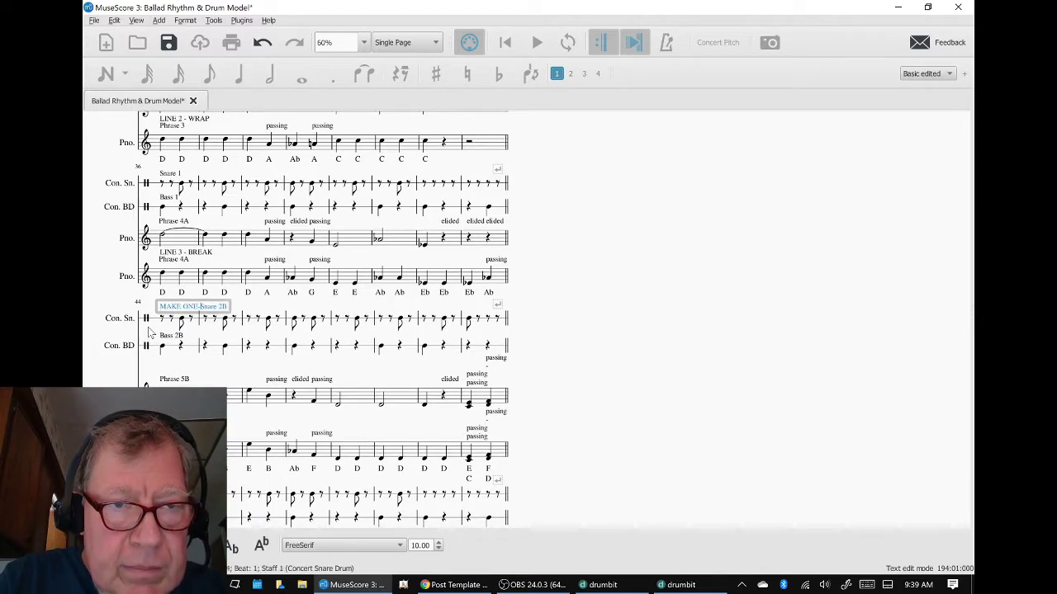
type("E VARIA")
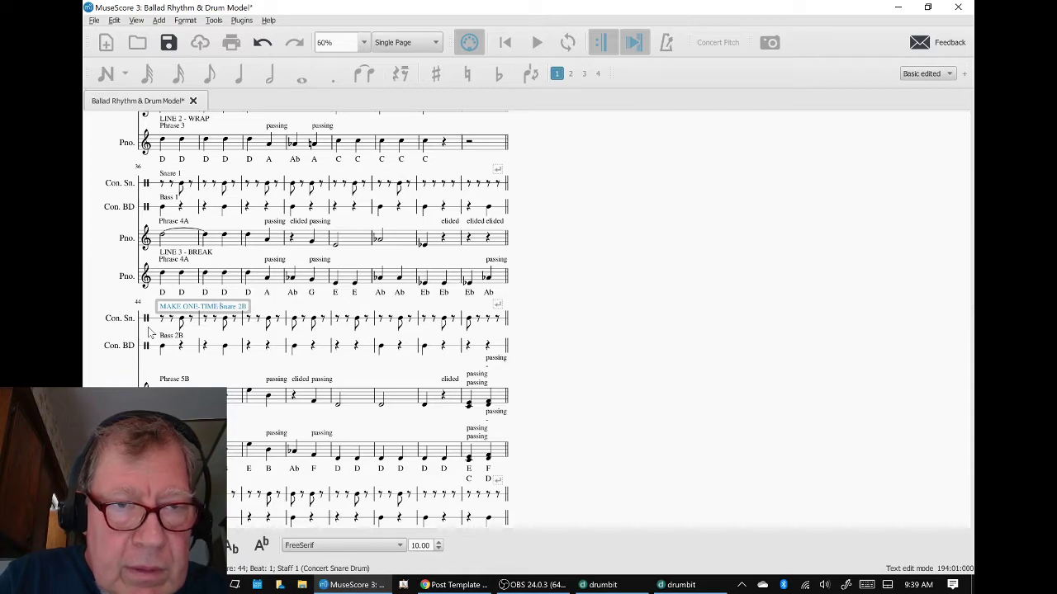
type("TION")
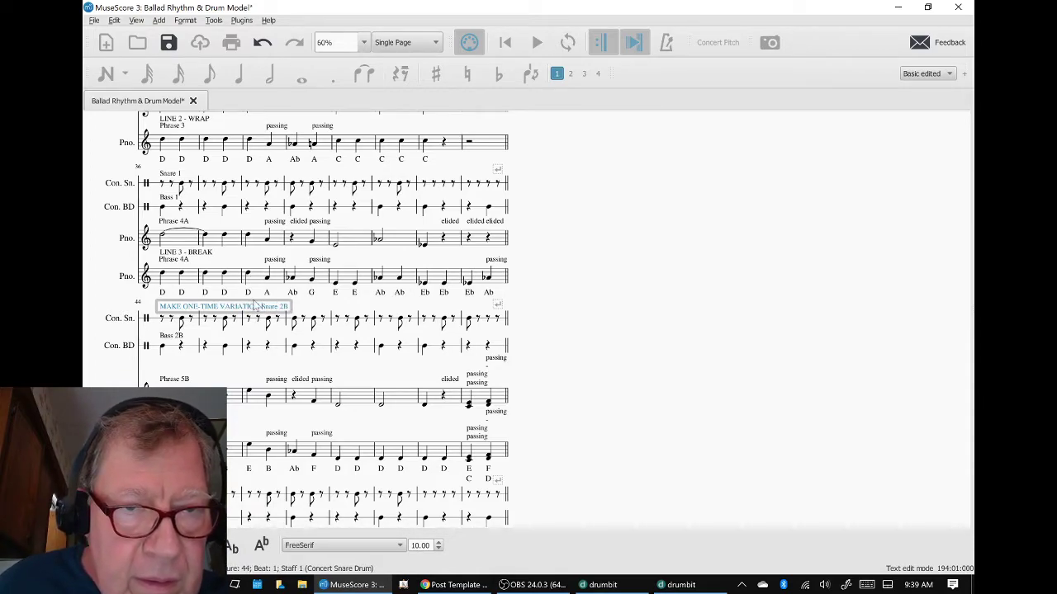
left_click_drag(263, 307, 222, 307)
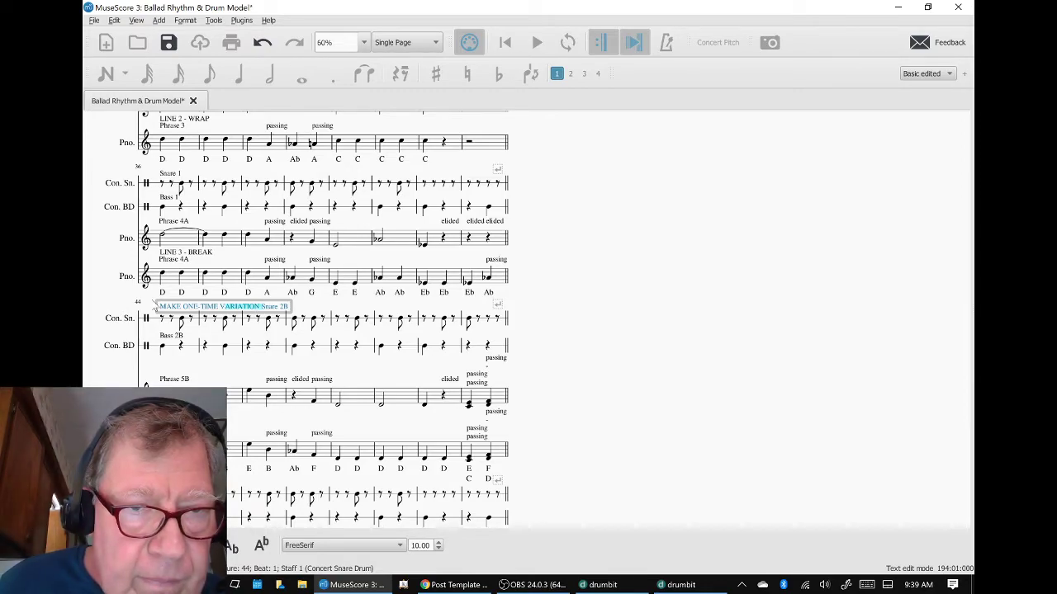
left_click(171, 337)
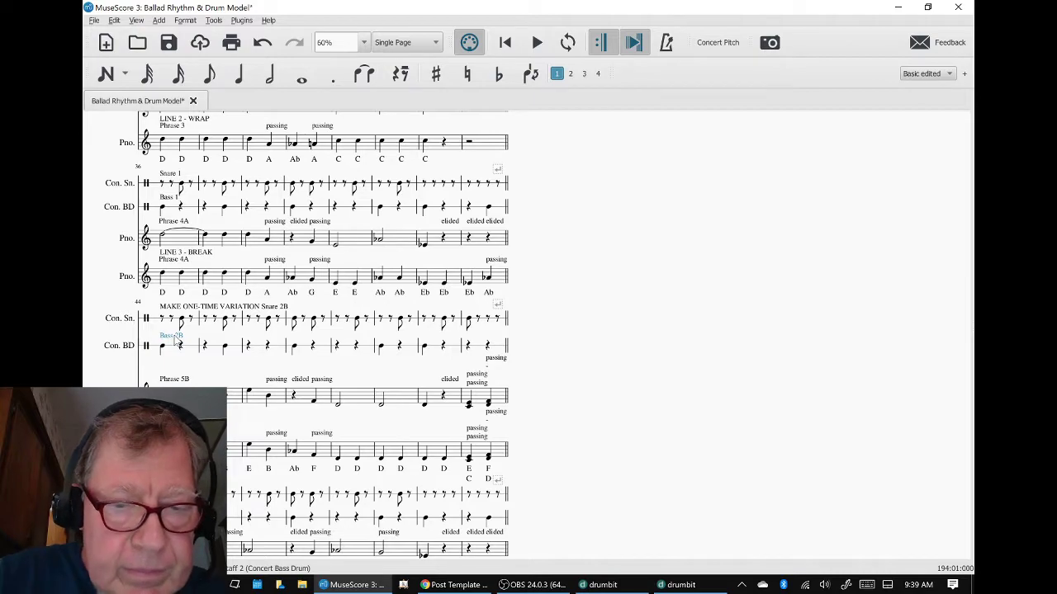
Step: Change the bass drum staff text to read 'DITTO Bass 2B'
key("ctrl+t")
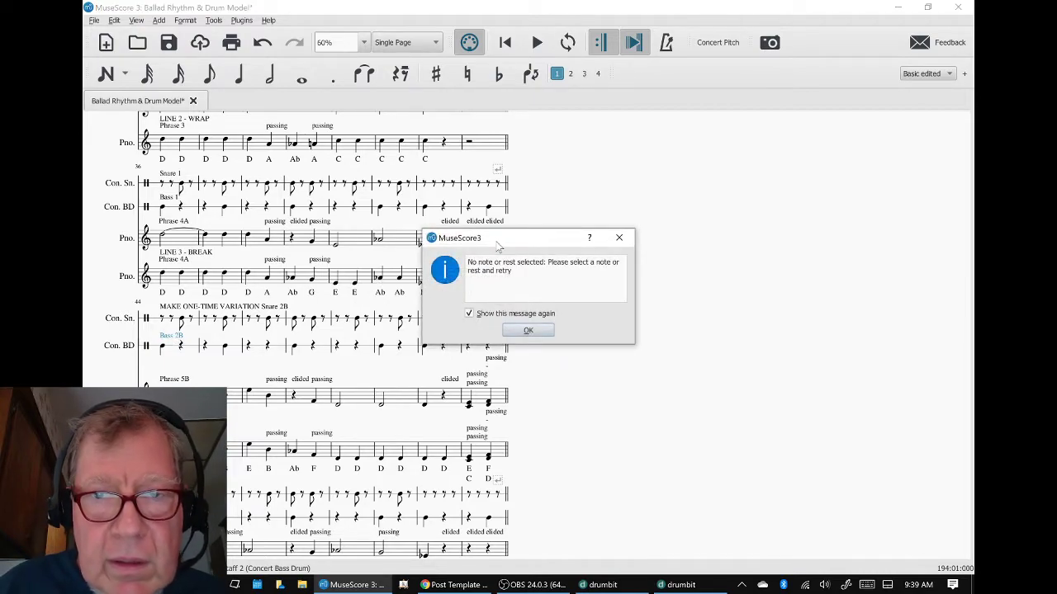
left_click(624, 239)
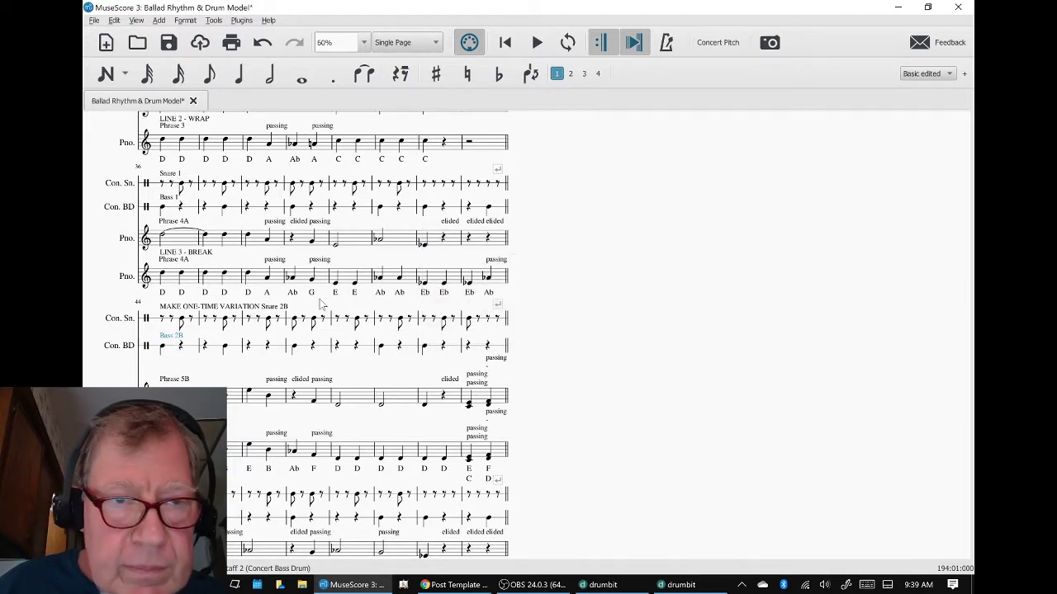
double_click(171, 337)
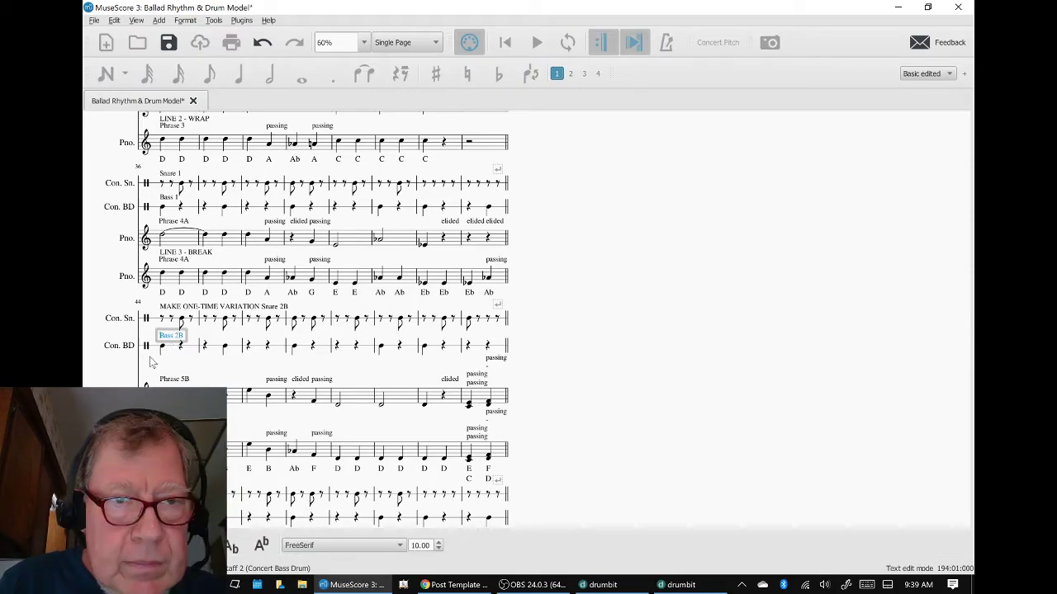
type("DITTO")
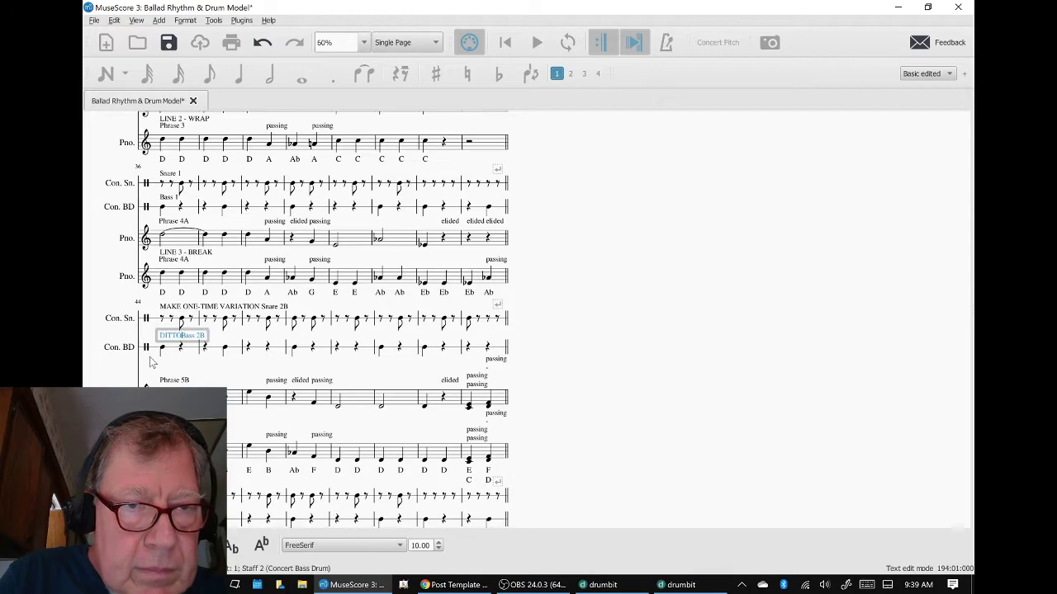
left_click(602, 333)
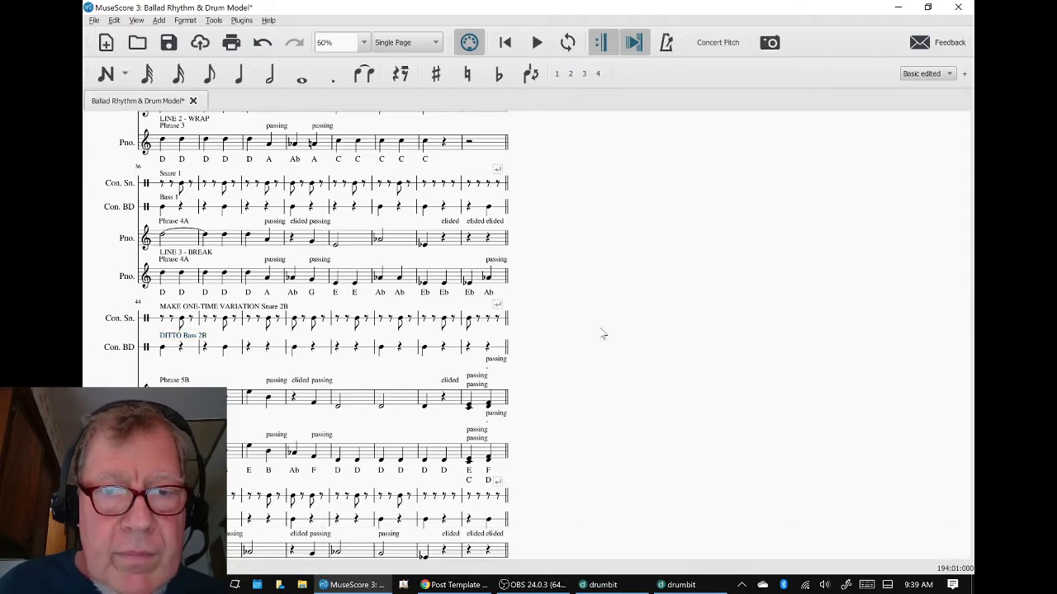
left_click(477, 402)
Step: Play the final Phrase 5B measure briefly, clear the selection and scroll back up
key("space")
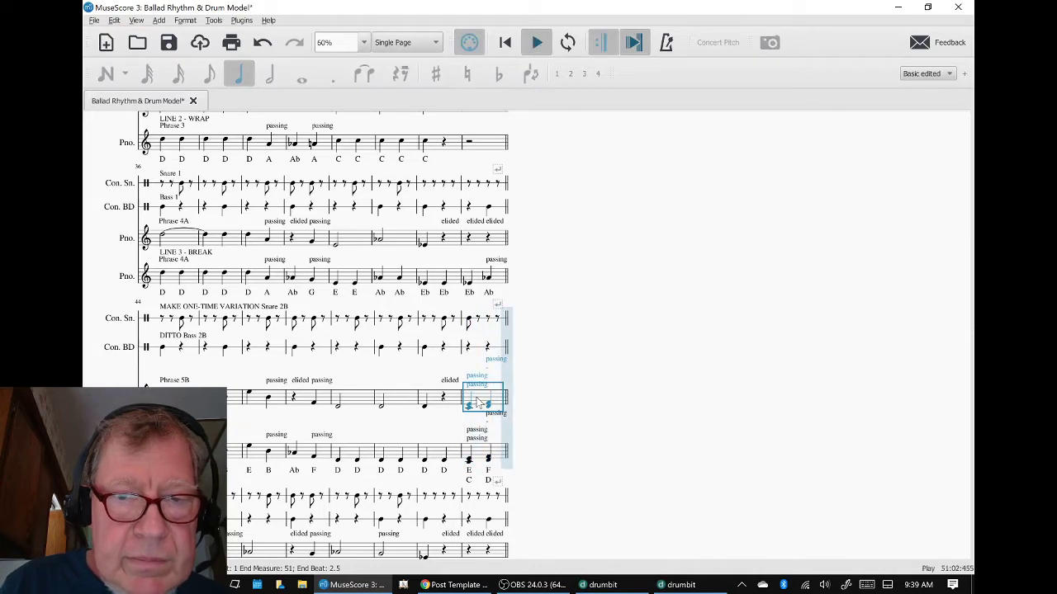
key("space")
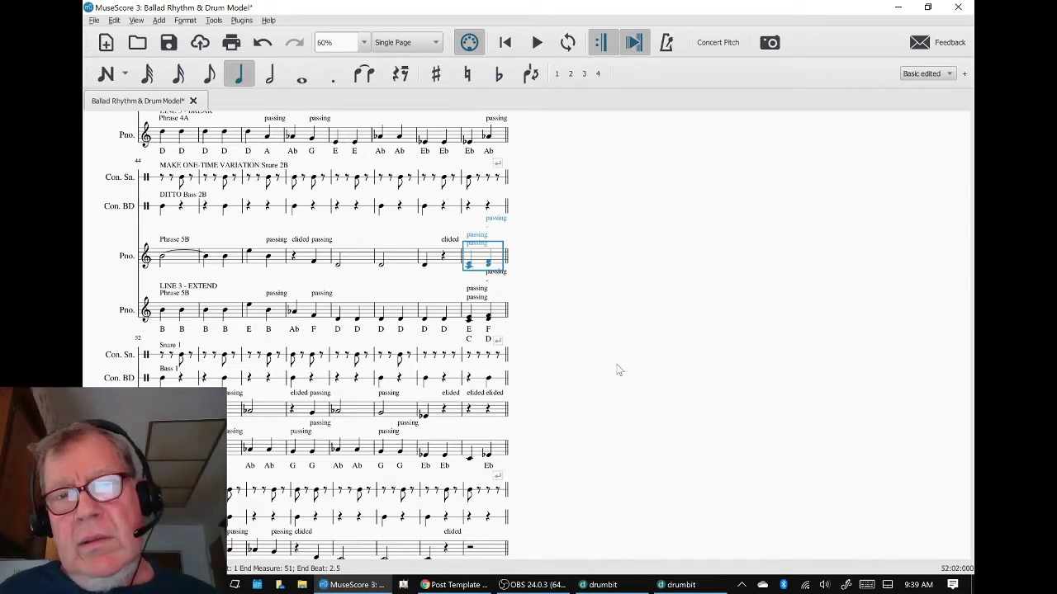
key("Escape")
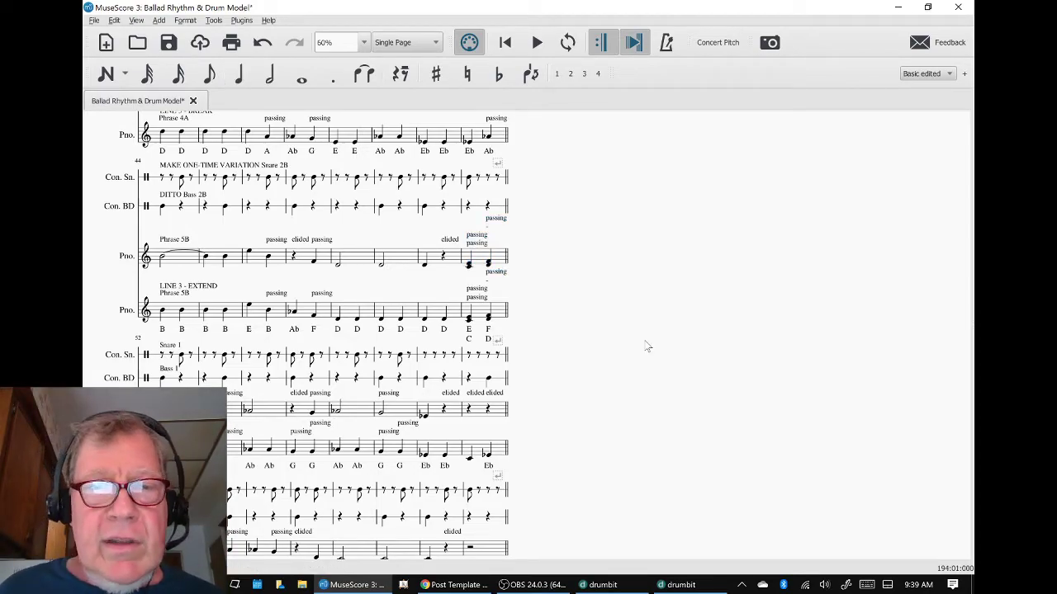
scroll(638, 344, "up", 8)
Step: Inspect the elided texts, the notes in measures 10-11 and the BALLAD VARIATION 3 heading
scroll(577, 357, "up", 8)
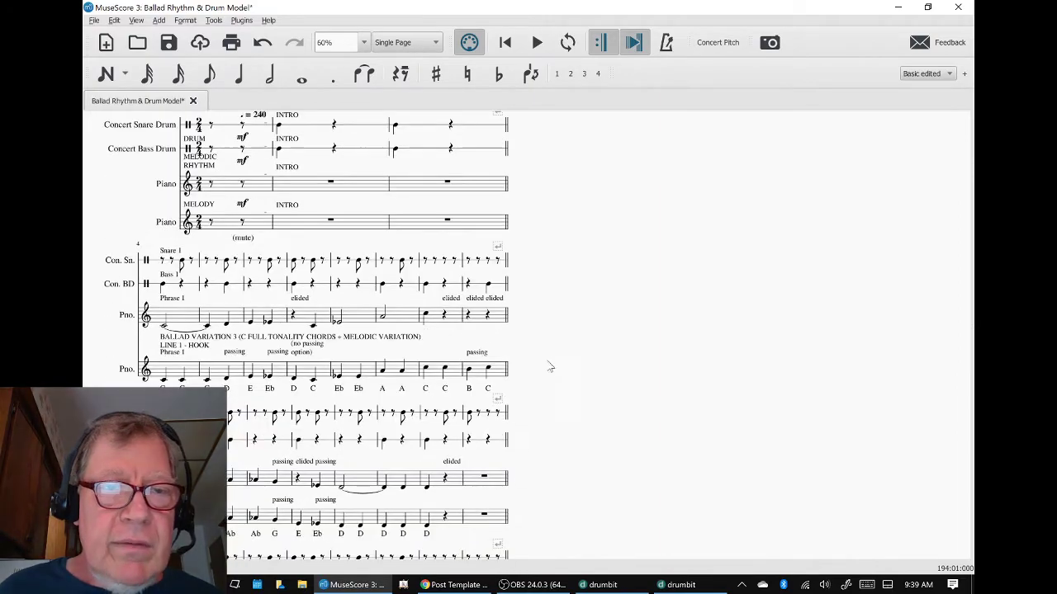
scroll(237, 394, "down", 1)
scroll(237, 393, "down", 1)
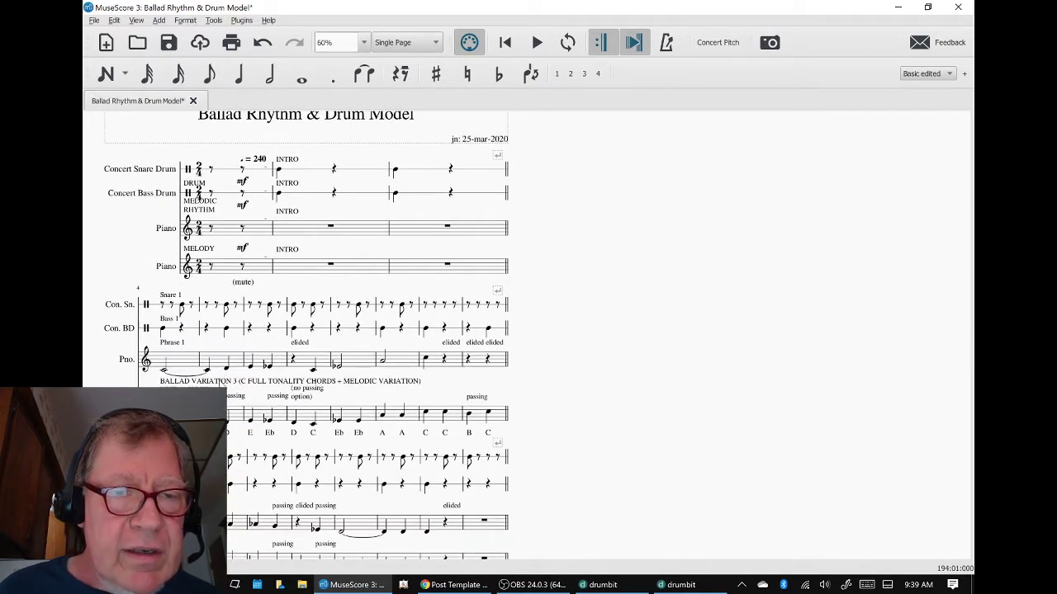
left_click(469, 342)
left_click(494, 342)
left_click(443, 415)
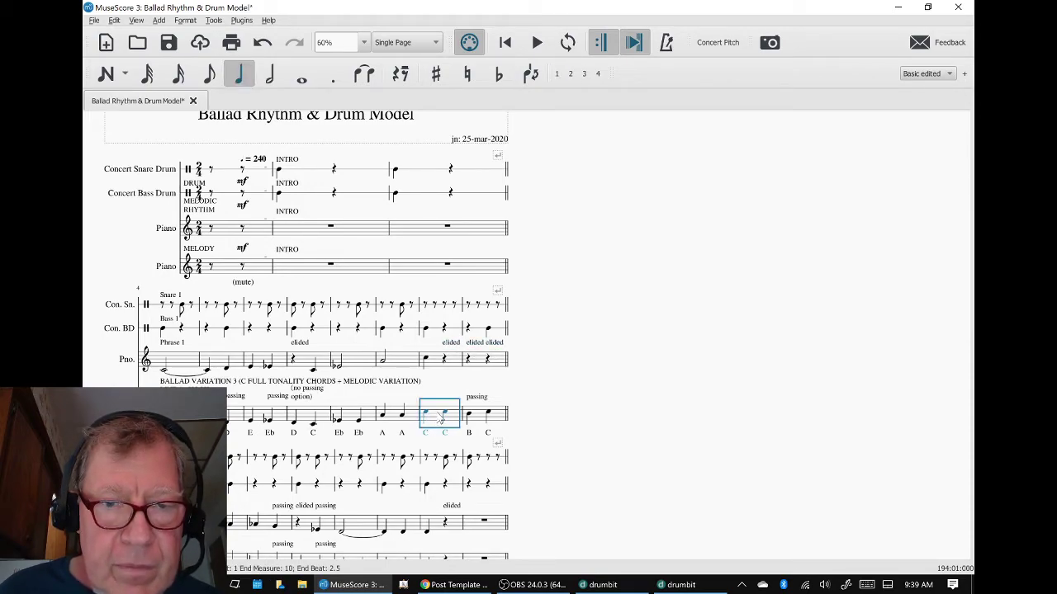
left_click(468, 414)
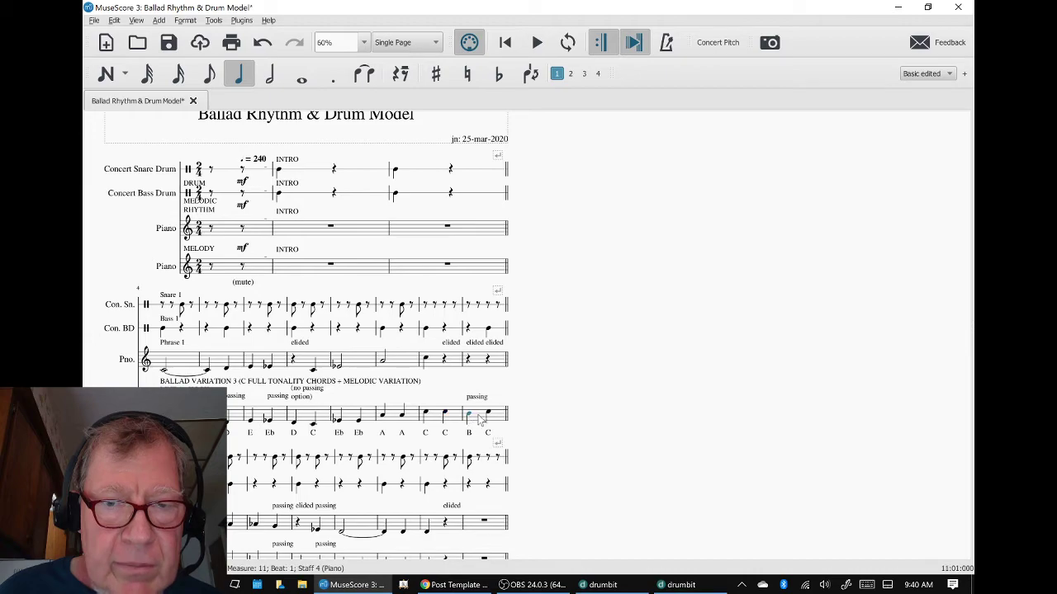
left_click(488, 413)
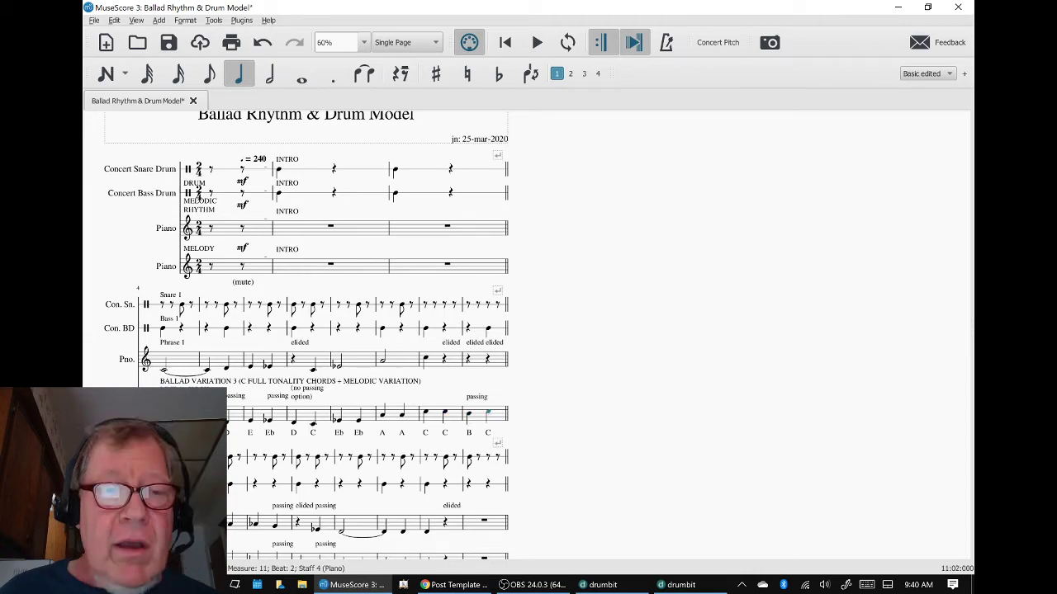
left_click(288, 380)
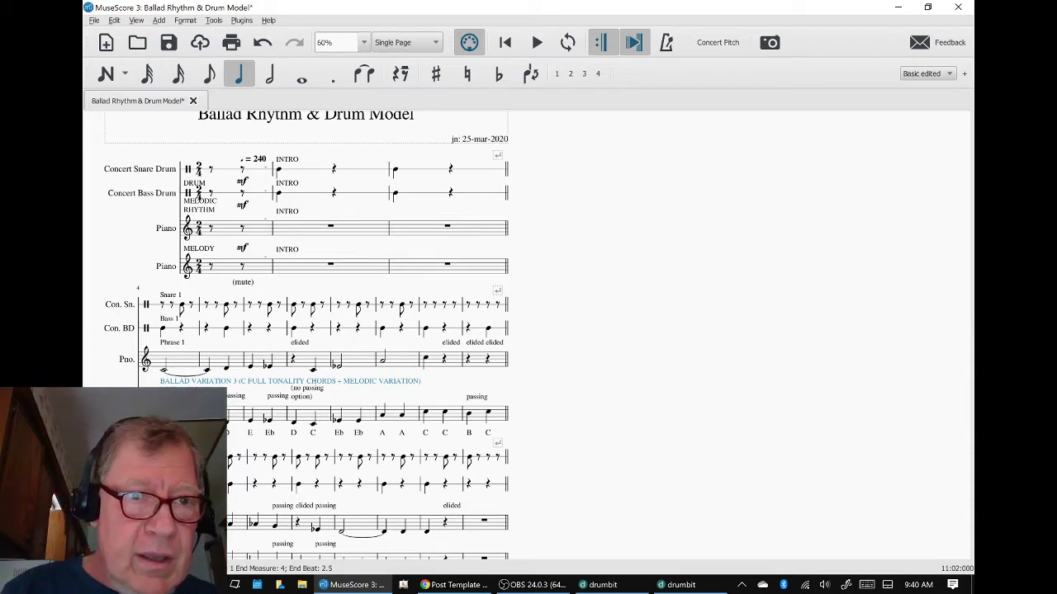
Step: Play the score from the first Phrase 1 piano measure
left_click(188, 369)
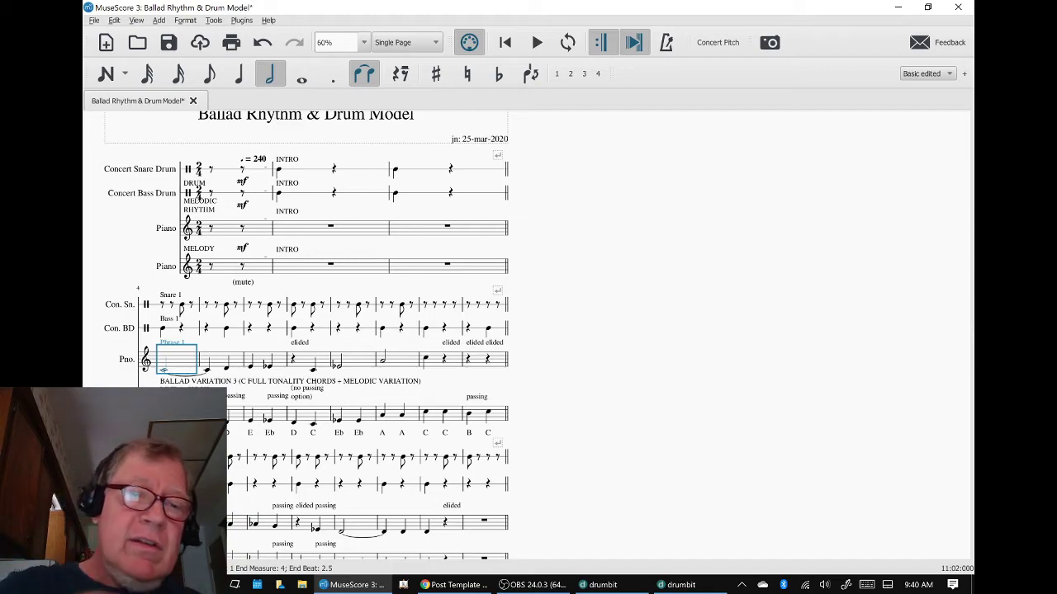
key("Escape")
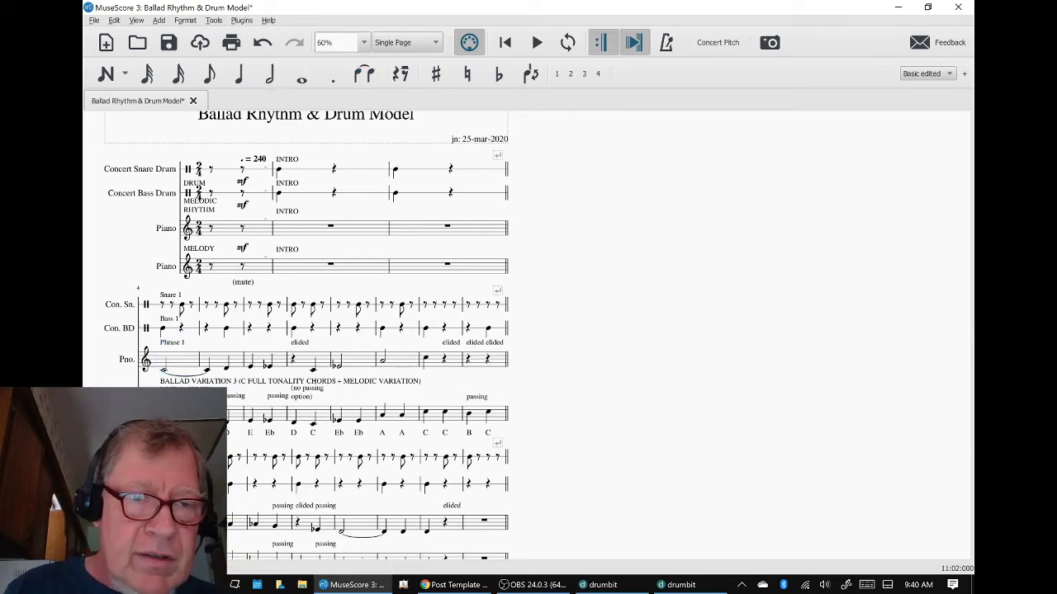
key("space")
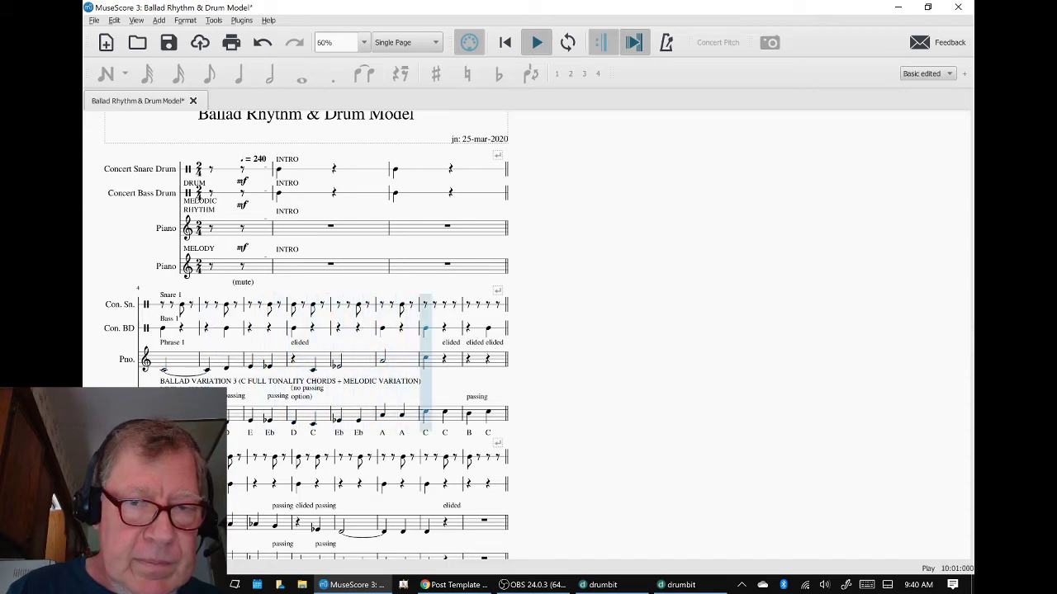
Step: Stop playback after the Phrase 1 line and switch to the OBS window
key("space")
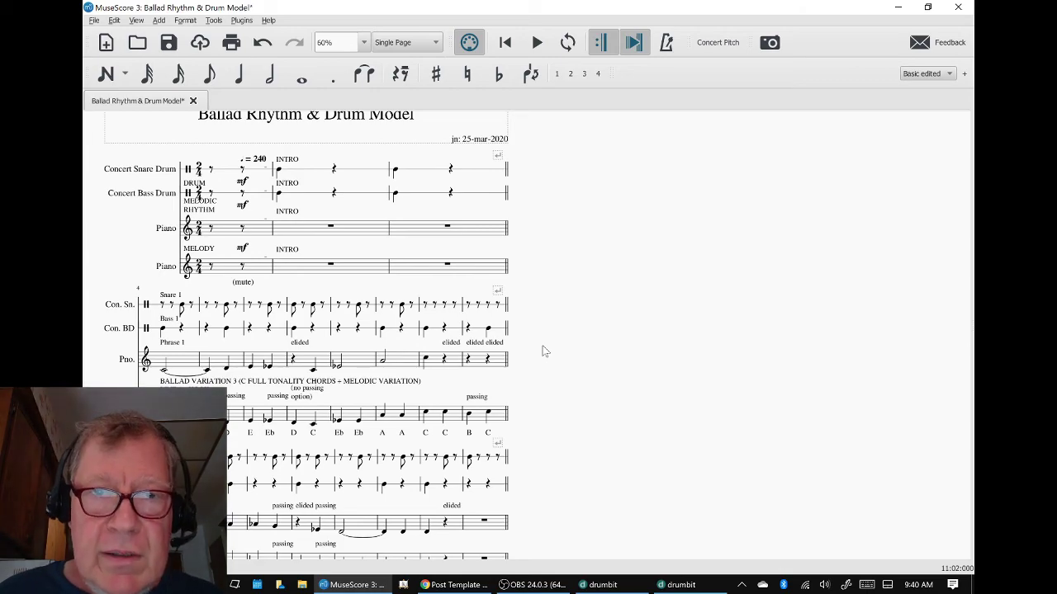
key("alt+Tab")
key("alt+Tab")
key("alt+Tab")
key("alt+Tab")
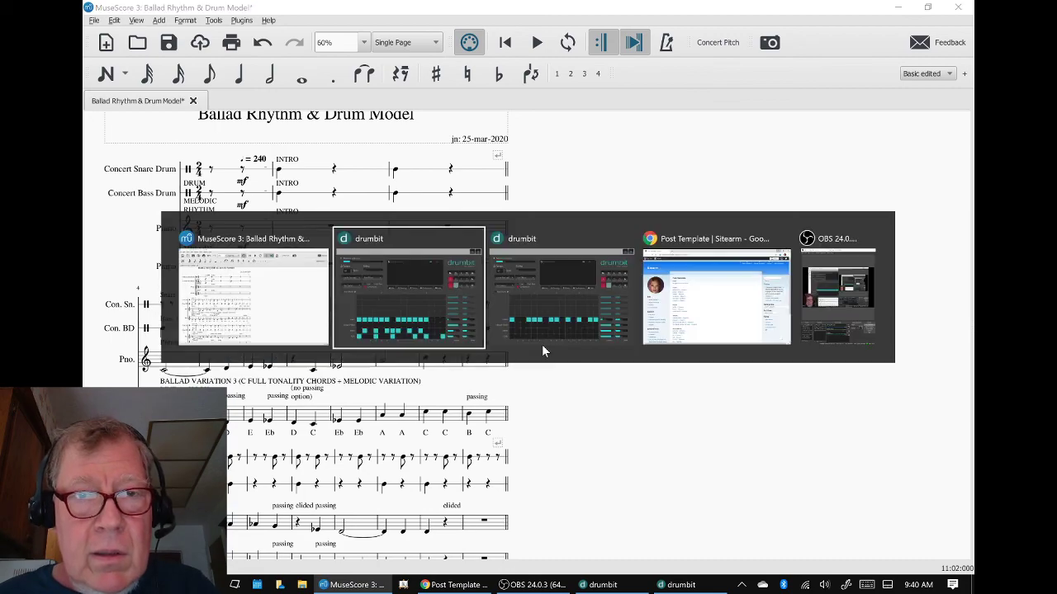